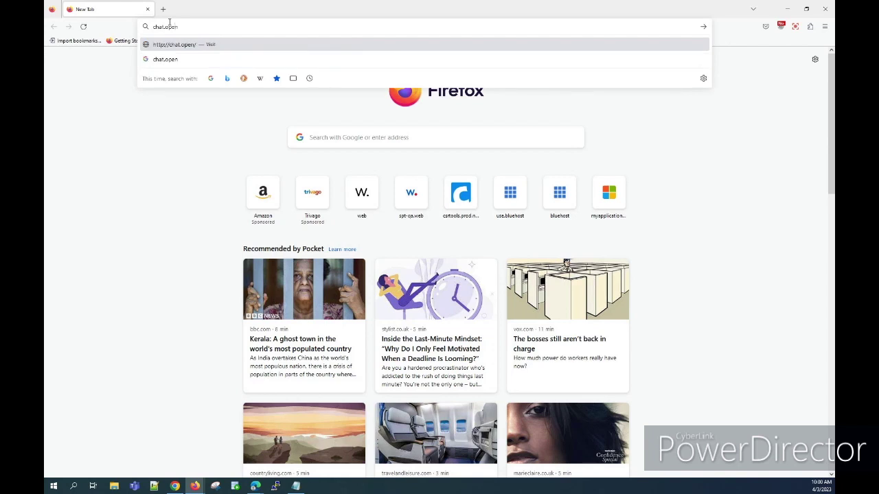
# Open the ChatGPT site at chat.openai.com and sign up with the listed Google account
pyautogui.write('ai.com')
pyautogui.press('Return')
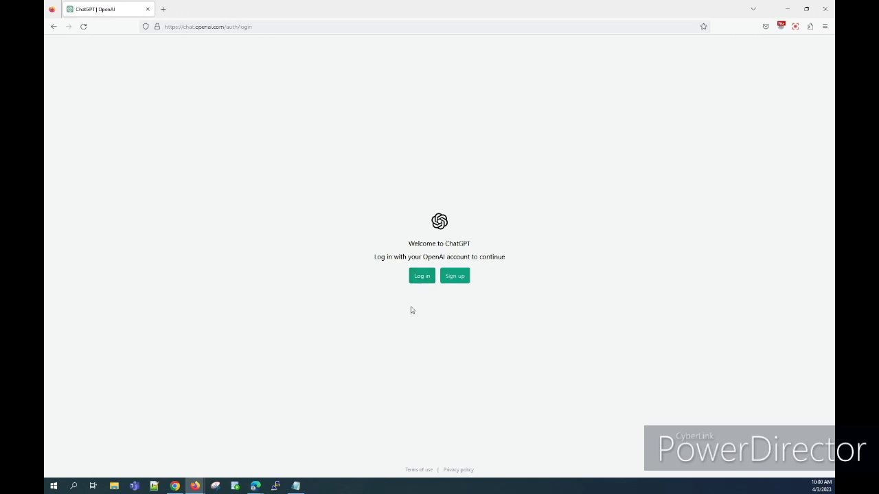
pyautogui.click(462, 283)
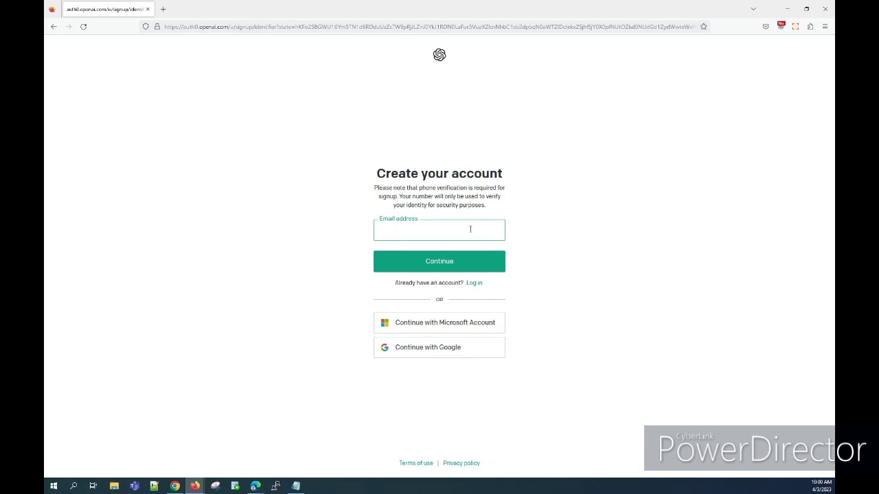
pyautogui.click(438, 350)
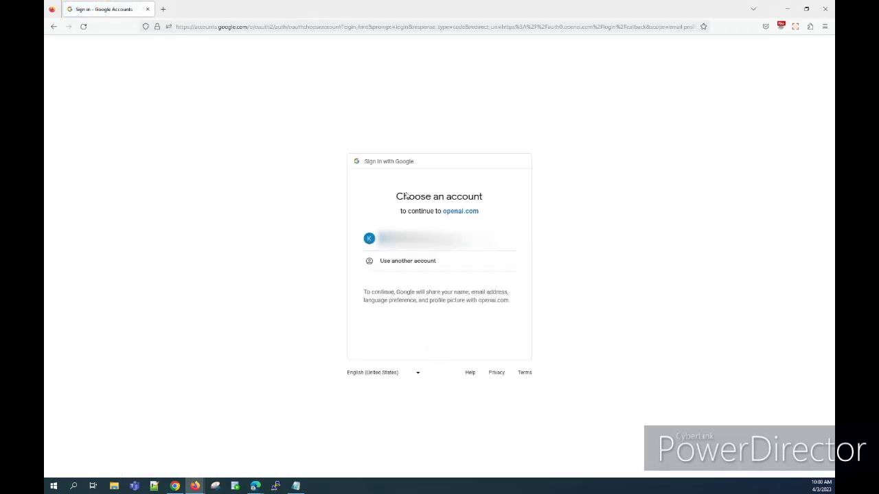
pyautogui.click(439, 238)
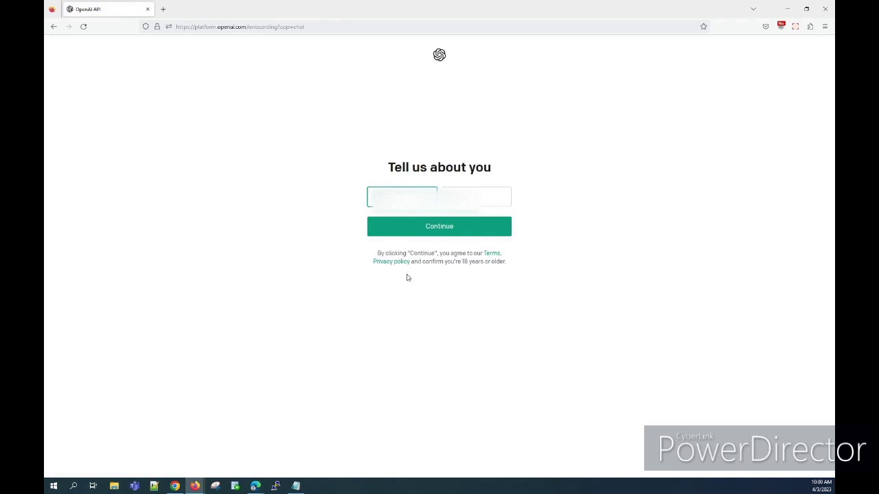
# Submit the first and last name and request the phone verification code via SMS
pyautogui.click(446, 227)
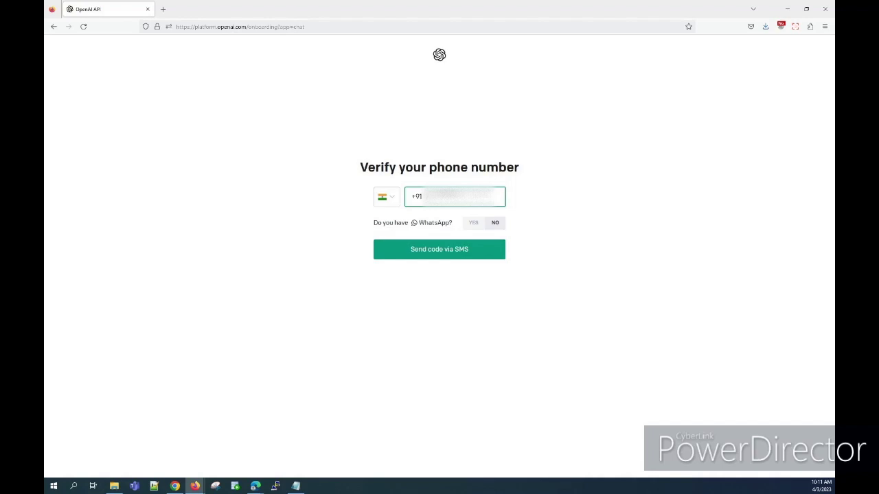
pyautogui.click(447, 256)
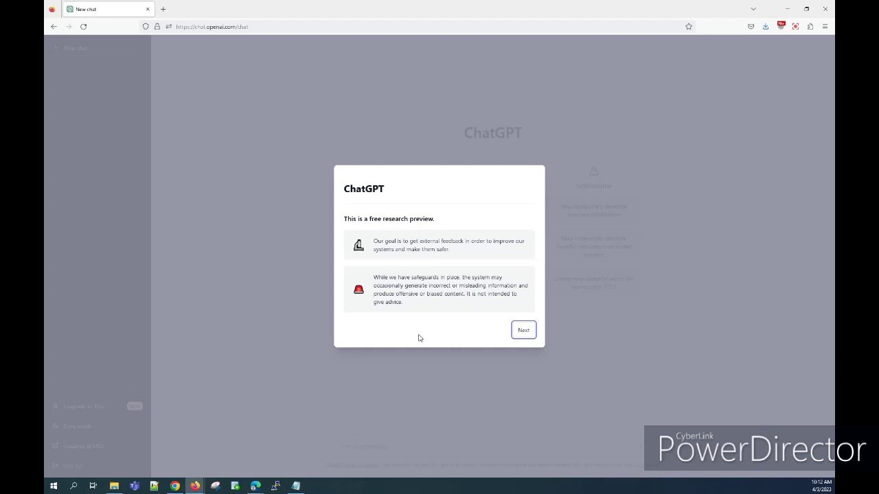
# Go through the introductory notices on the research preview, data collection and feedback, and finish them
pyautogui.click(523, 330)
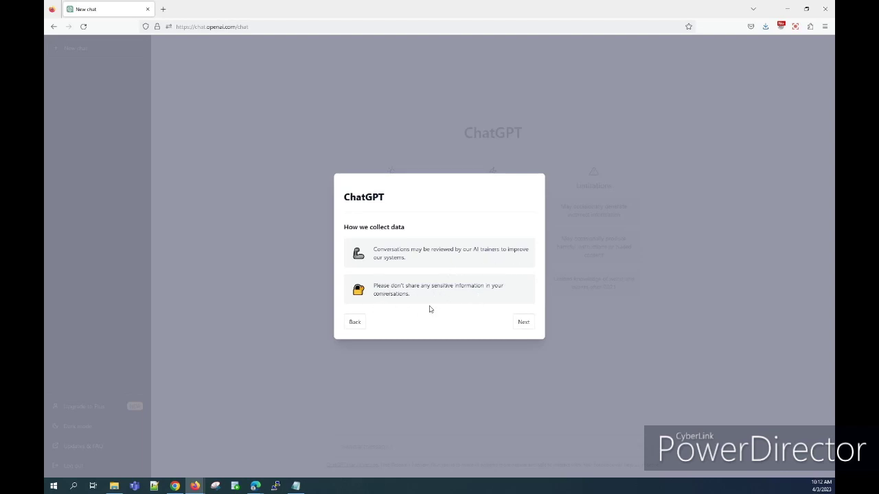
pyautogui.click(523, 323)
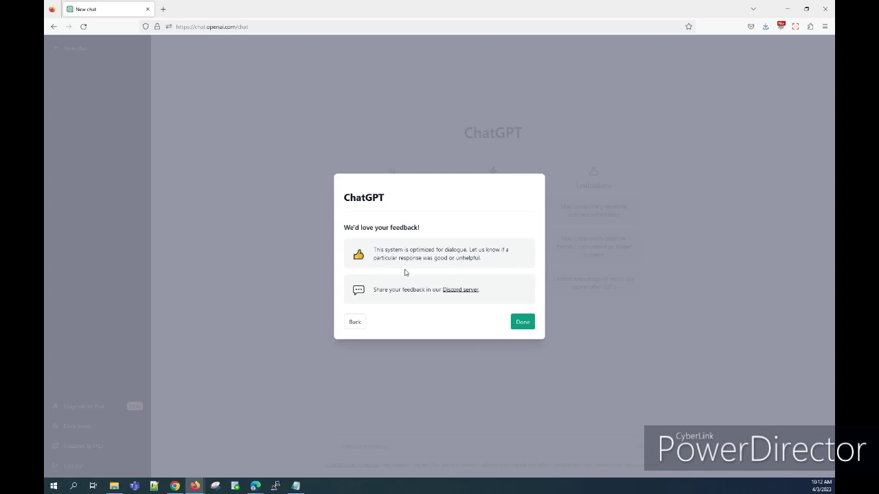
pyautogui.click(518, 321)
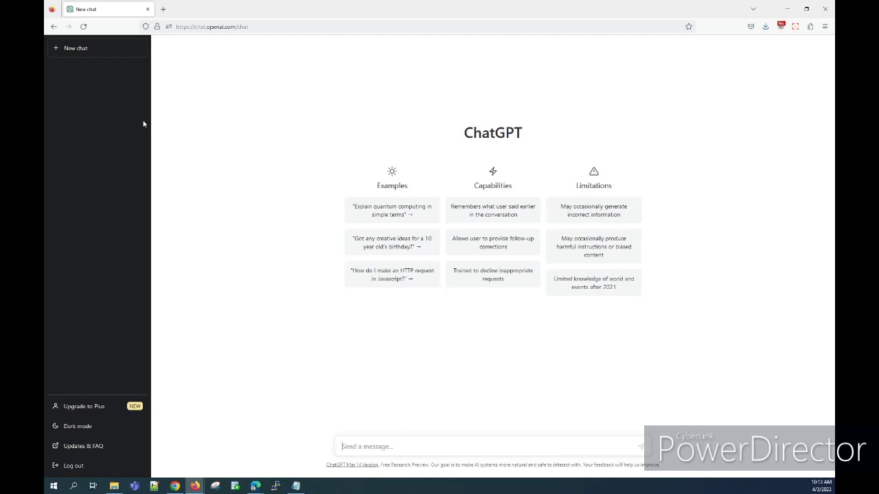
# Look at the comparison of the Free plan and ChatGPT Plus, and close it without upgrading
pyautogui.click(83, 406)
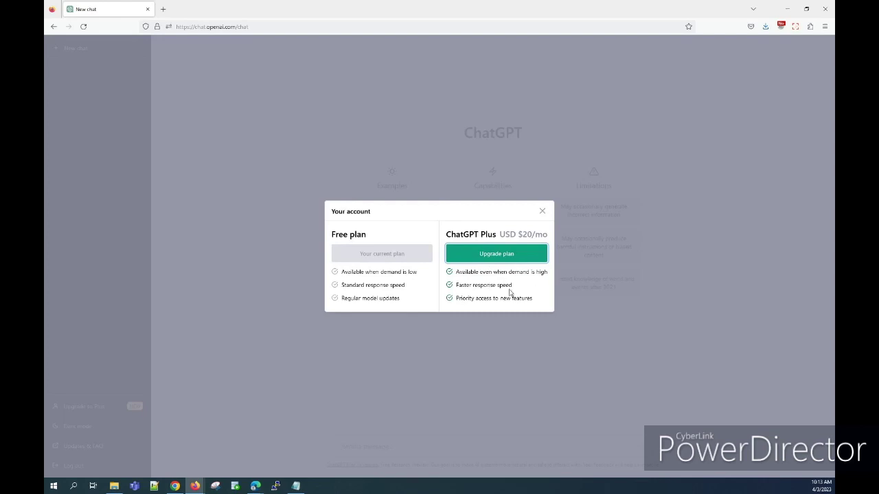
pyautogui.click(542, 211)
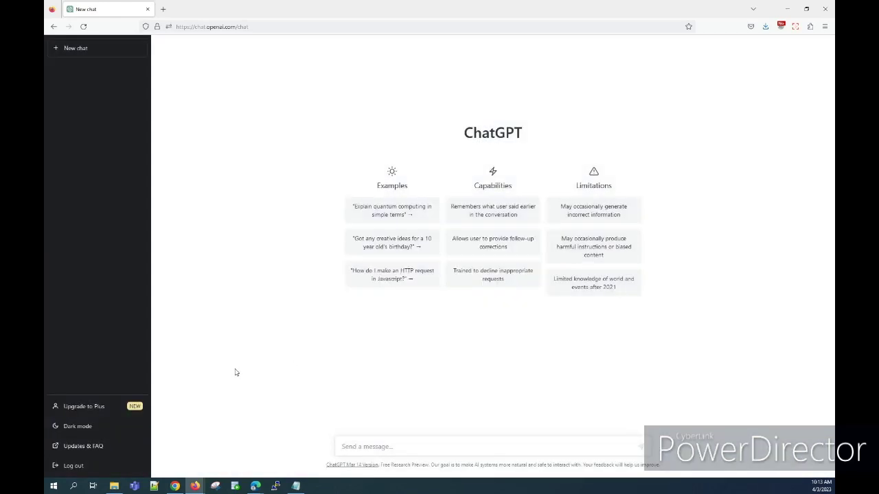
# Try out the dark mode of the interface and return to light mode
pyautogui.click(85, 427)
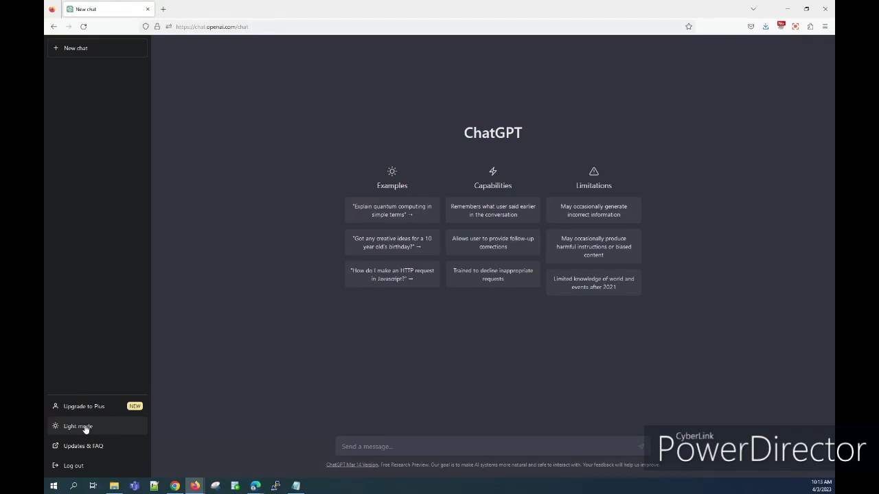
pyautogui.click(85, 427)
pyautogui.click(85, 427)
pyautogui.click(85, 428)
# Open Updates & FAQ, search the help center articles for "Politics", look through the results and close the help center
pyautogui.click(97, 454)
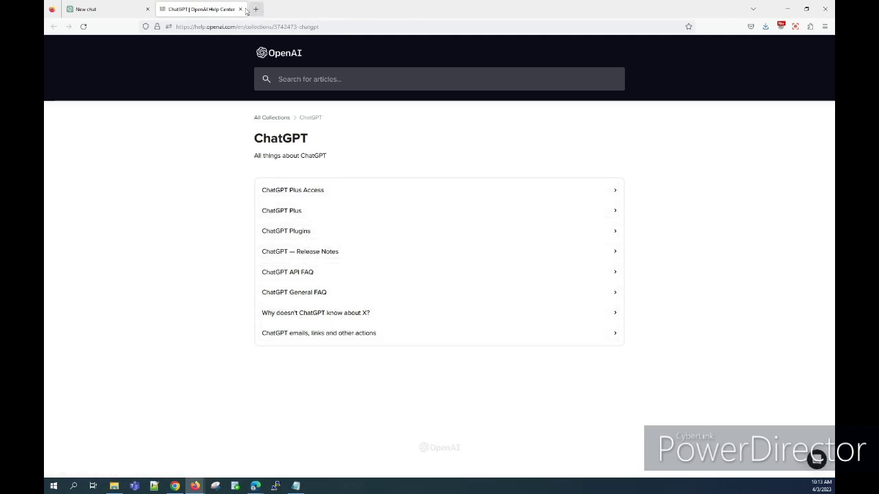
pyautogui.click(310, 82)
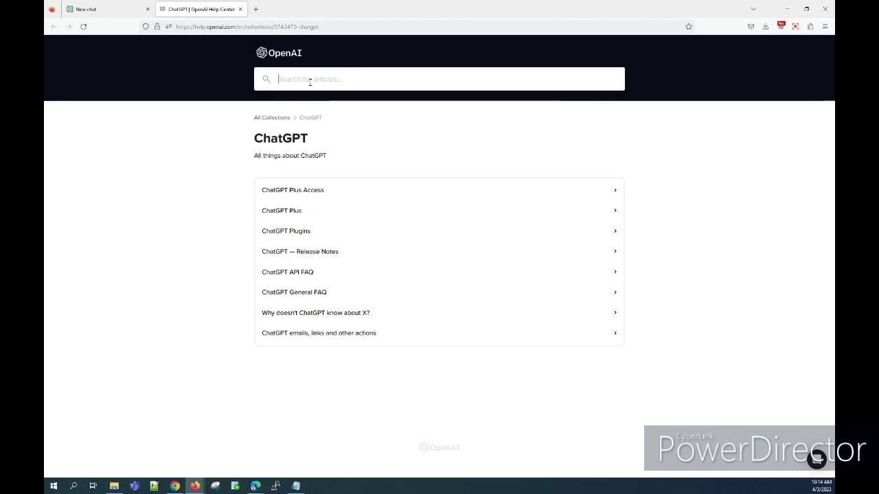
pyautogui.write('Poll')
pyautogui.write('tics')
pyautogui.press('Return')
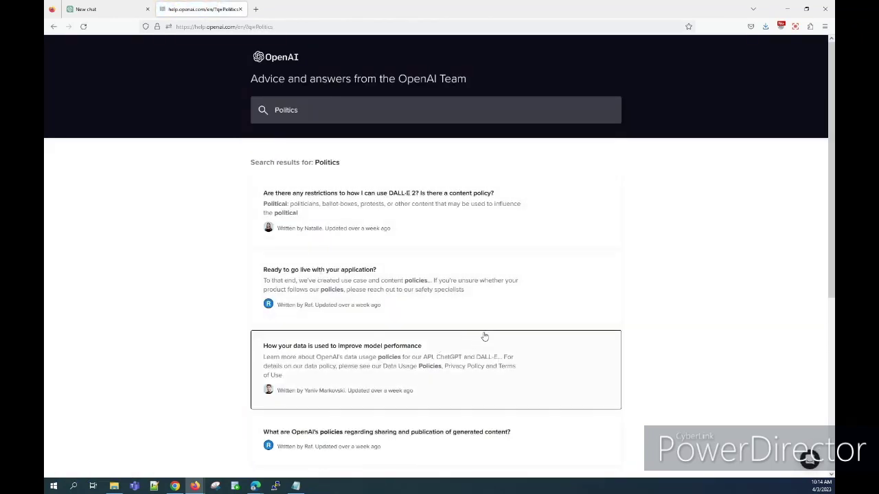
pyautogui.scroll(-2, 483, 334)
pyautogui.scroll(2, 482, 332)
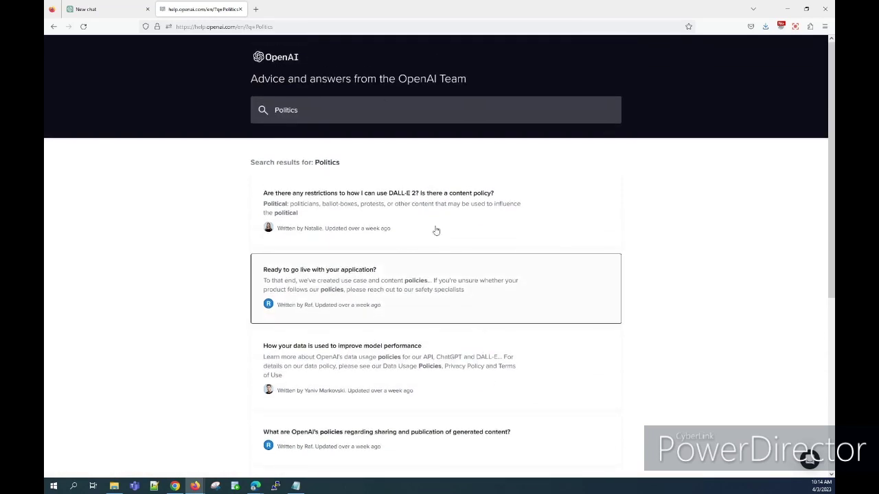
pyautogui.click(239, 9)
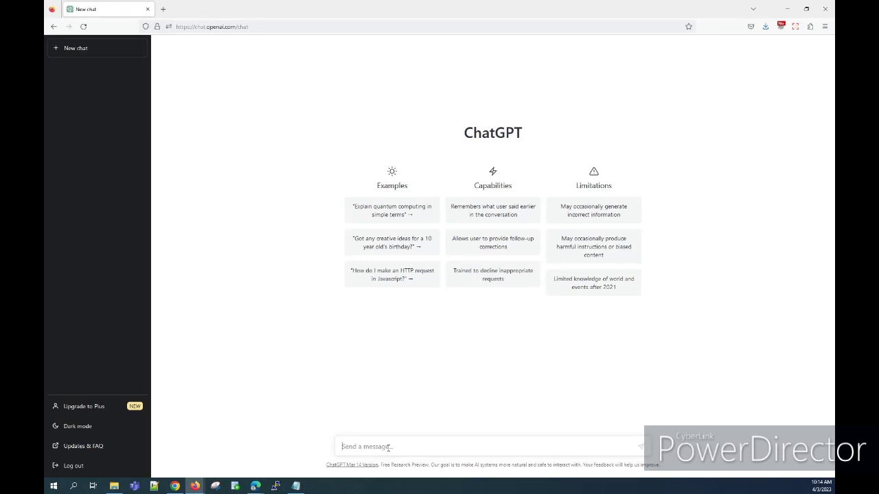
# Ask ChatGPT "Who is Prime Minister of India?"
pyautogui.write('E')
pyautogui.press('BackSpace')
pyautogui.write('Who is')
pyautogui.write('Prime Minister of India?')
pyautogui.press('Return')
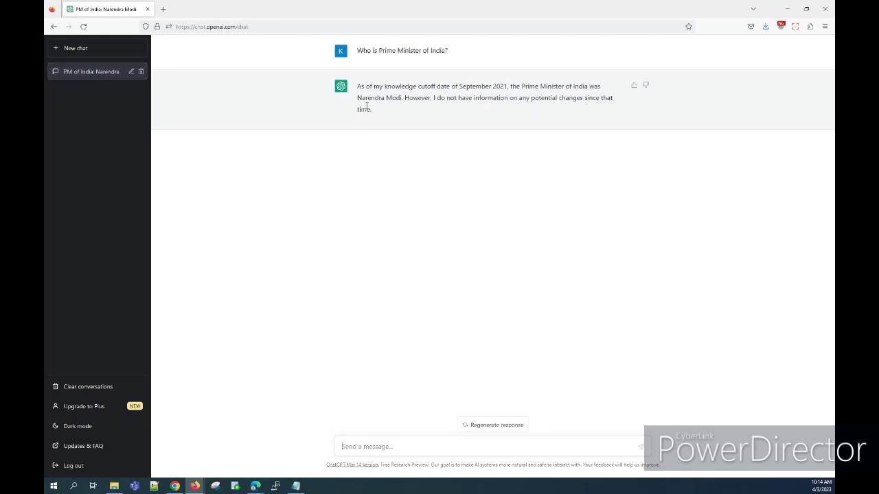
pyautogui.moveTo(507, 86); pyautogui.dragTo(458, 85)
pyautogui.click(413, 197)
# Send the prompt "Essay on Noise pollution" in the same chat and stop the response while it is being generated
pyautogui.write('E')
pyautogui.write('ssay')
pyautogui.write(' on N')
pyautogui.write('p')
pyautogui.write('oise')
pyautogui.write(' pollu')
pyautogui.write('tion')
pyautogui.press('Return')
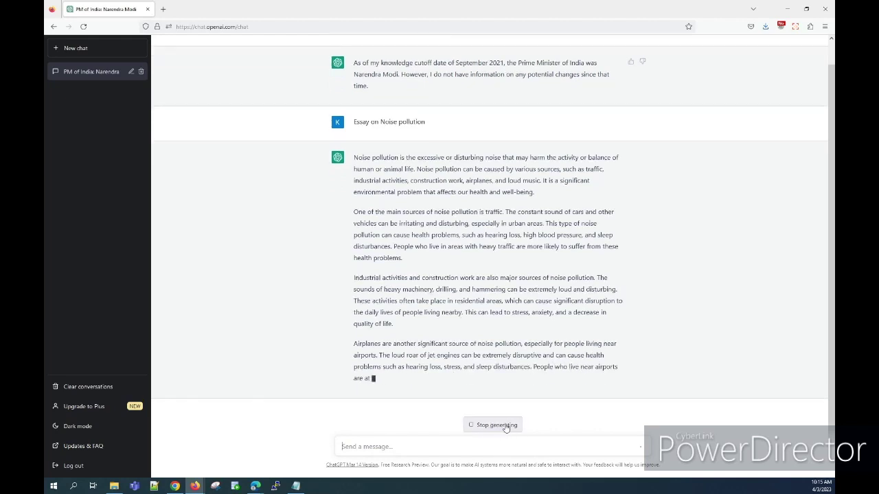
pyautogui.click(499, 424)
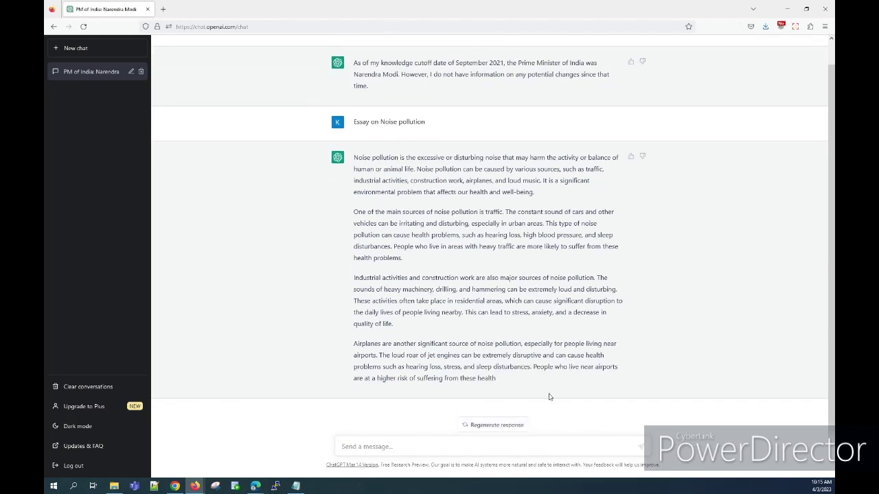
pyautogui.moveTo(501, 378)
pyautogui.mouseDown()
pyautogui.moveTo(381, 193)
pyautogui.moveTo(353, 171)
pyautogui.mouseUp()
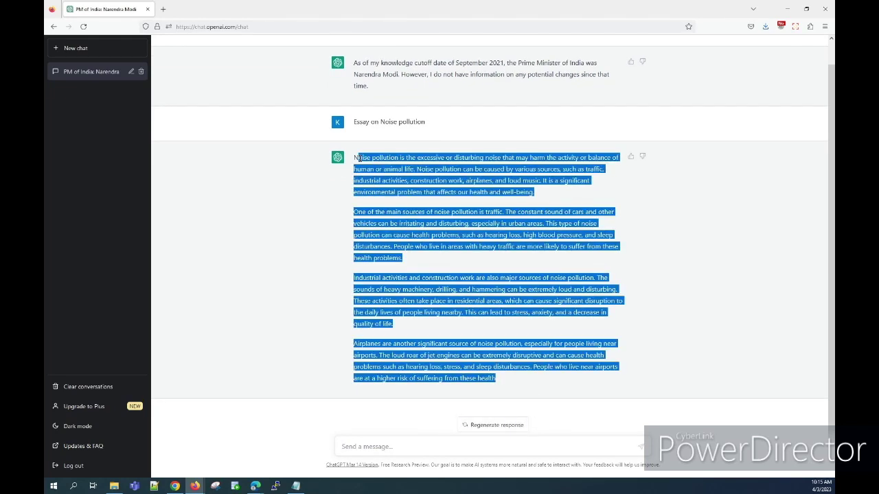
pyautogui.click(354, 164)
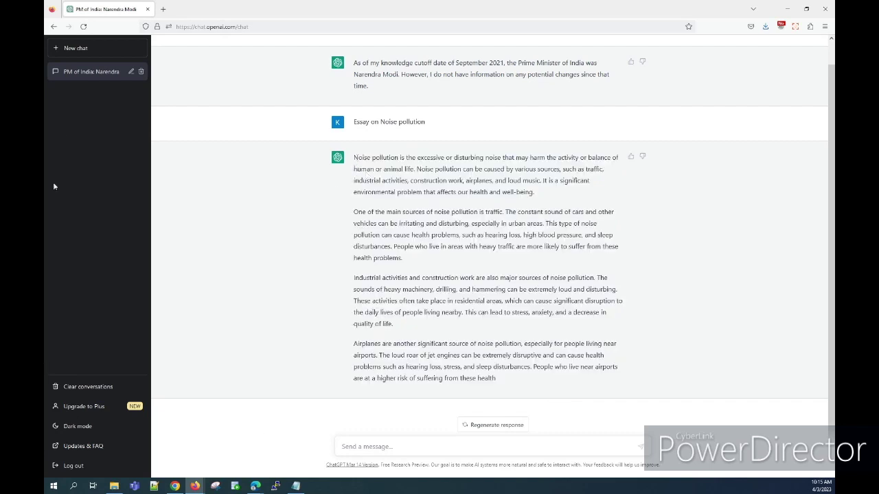
# Rename the current conversation as "Our First Chat with ChatGPT"
pyautogui.click(130, 73)
pyautogui.moveTo(125, 71); pyautogui.dragTo(61, 73)
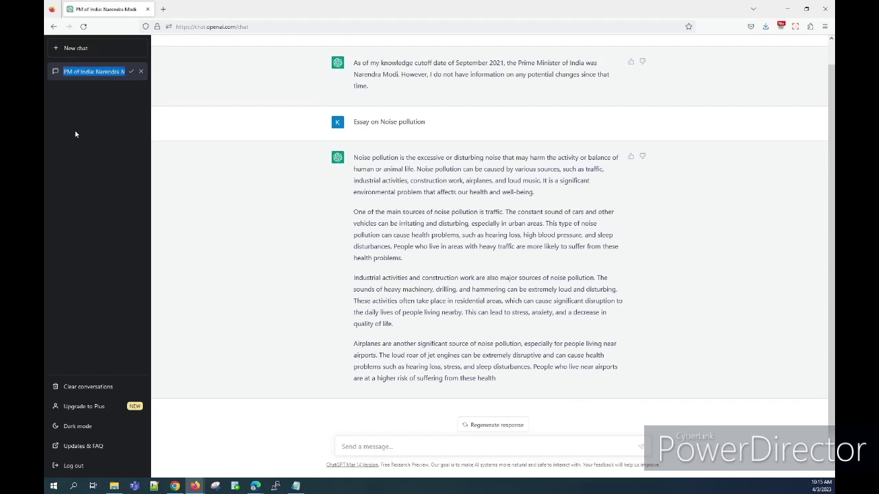
pyautogui.write('Our Fi')
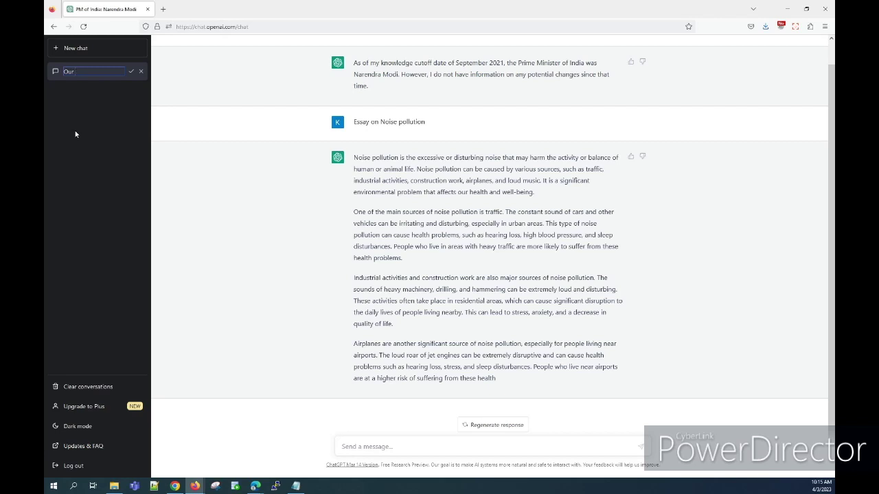
pyautogui.write('rst Chat with ChatGPT')
pyautogui.click(130, 72)
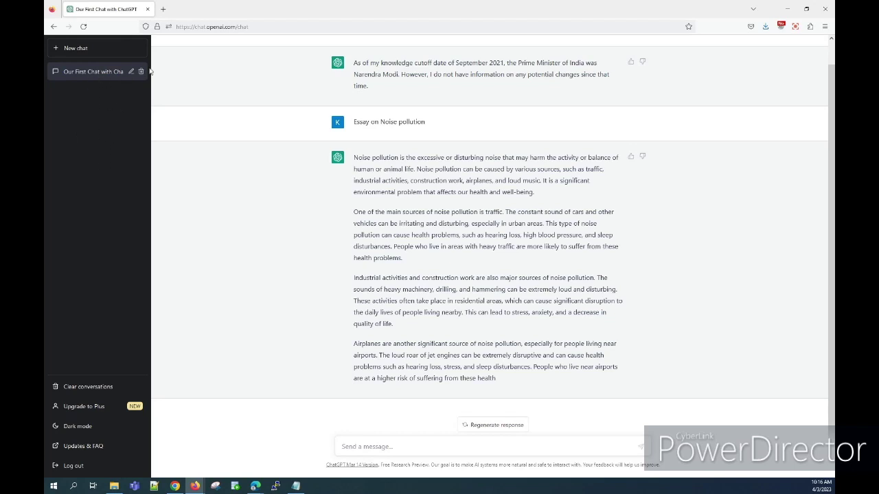
# Start a new chat and send the prompt "Write a code for login form in Selenium Java"
pyautogui.click(82, 48)
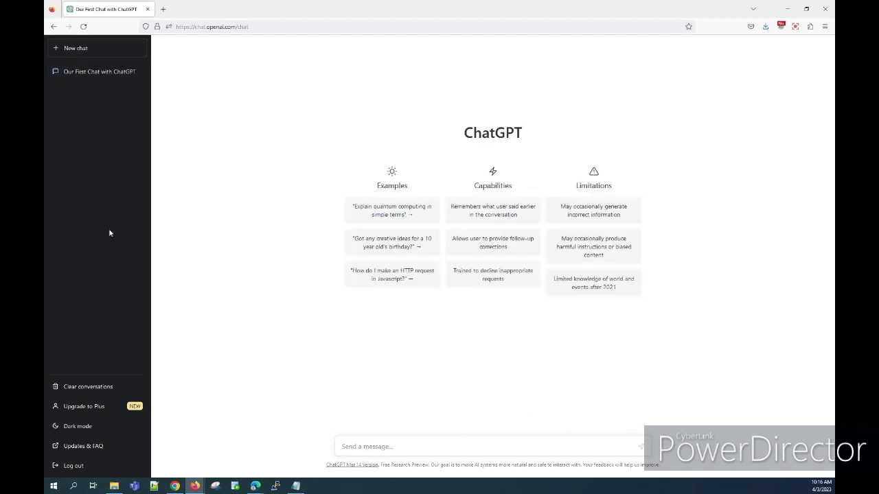
pyautogui.click(393, 446)
pyautogui.write('Write a code for login form. in Seleni')
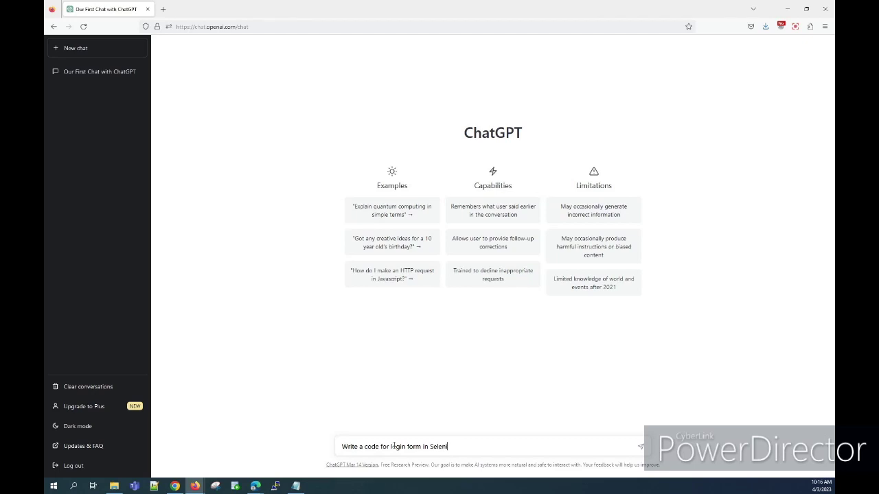
pyautogui.write('um. Java')
pyautogui.press('Return')
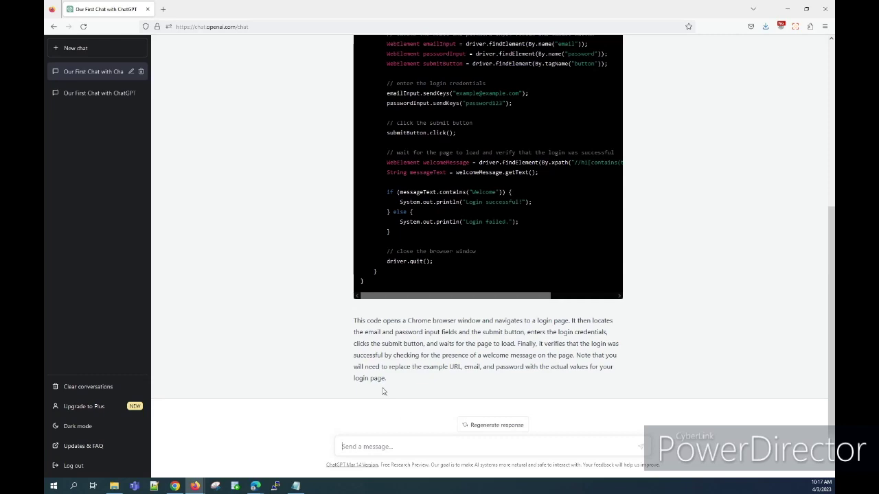
# Rename the new conversation with the login code as "Login Form Selenium"
pyautogui.scroll(5, 448, 238)
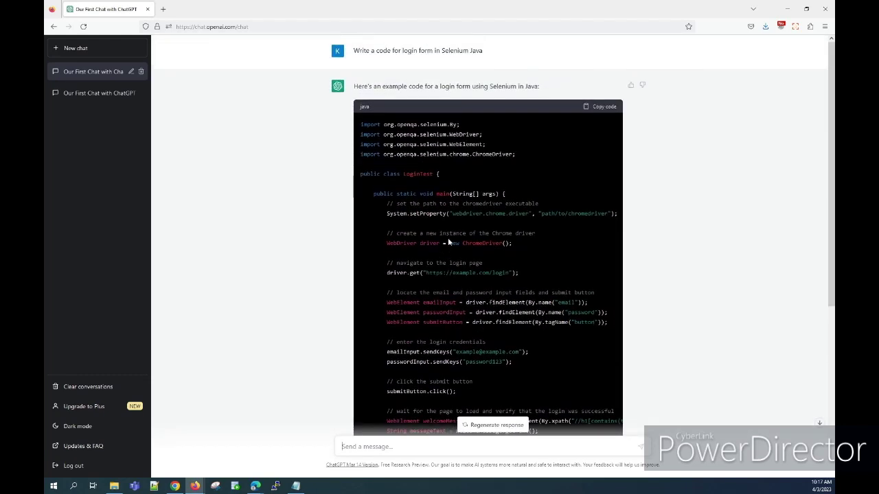
pyautogui.scroll(-5, 448, 237)
pyautogui.scroll(5, 448, 238)
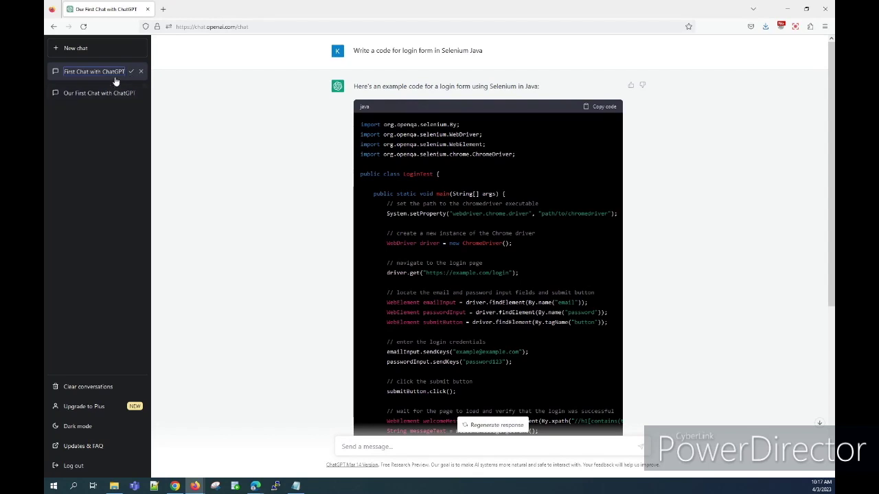
pyautogui.click(131, 71)
pyautogui.write('Login Form Selenium')
pyautogui.click(131, 71)
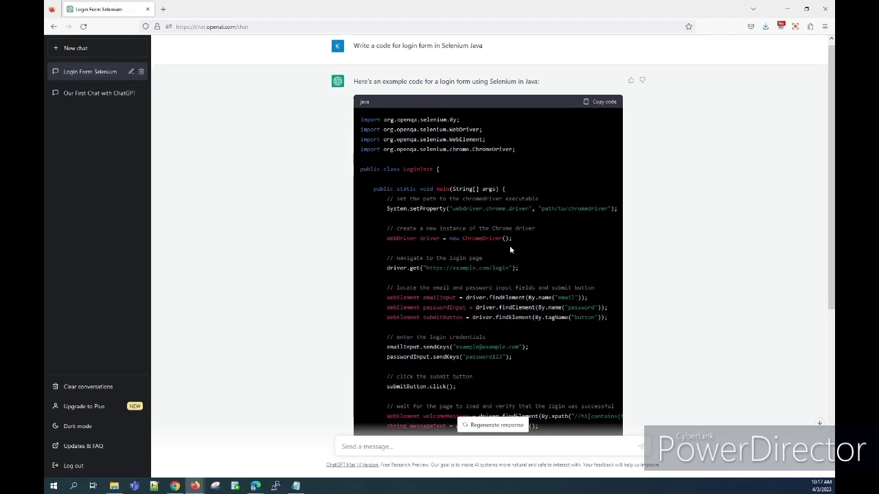
# Look through the generated Selenium Java login code and its explanation
pyautogui.scroll(-4, 509, 245)
pyautogui.scroll(3, 478, 287)
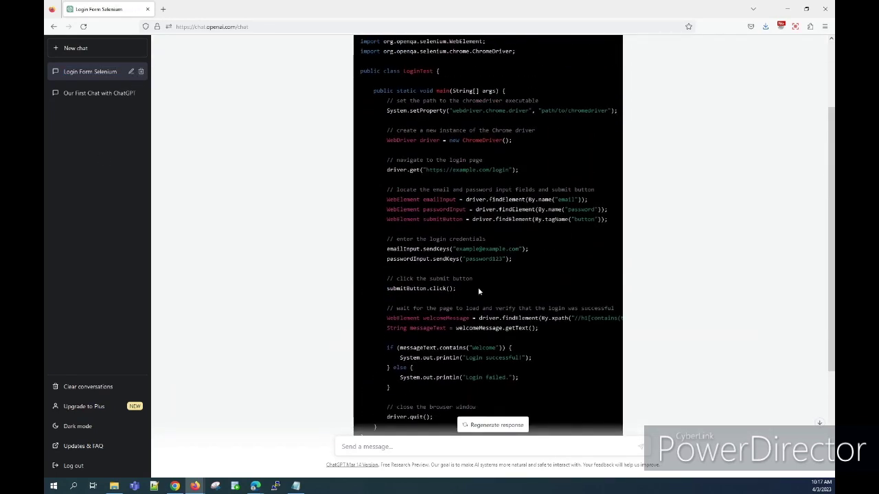
pyautogui.scroll(2, 479, 289)
pyautogui.scroll(-4, 478, 291)
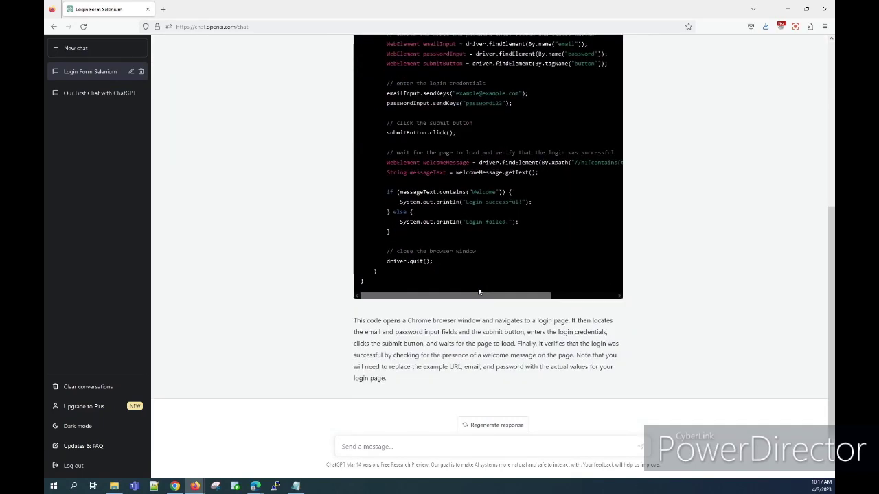
pyautogui.scroll(4, 478, 291)
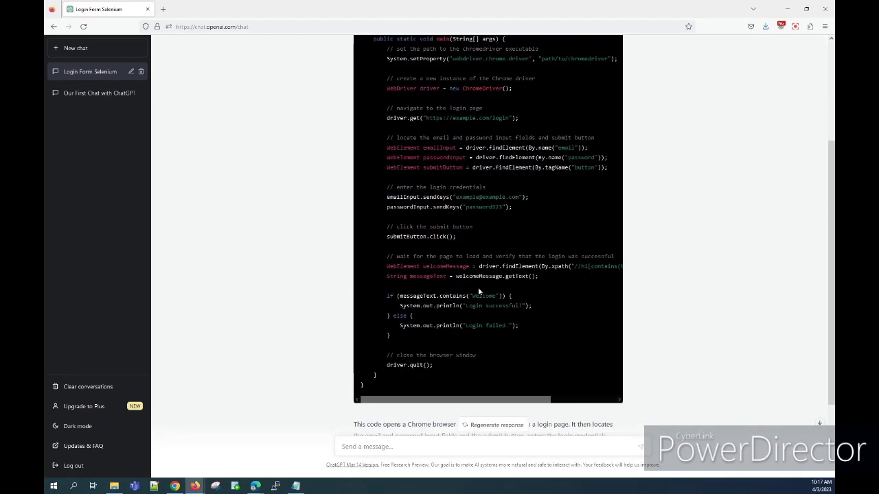
# Start a new chat, send the prompt "Hindi m Leave application kaise likhe?" and highlight the sample application in the answer
pyautogui.click(87, 48)
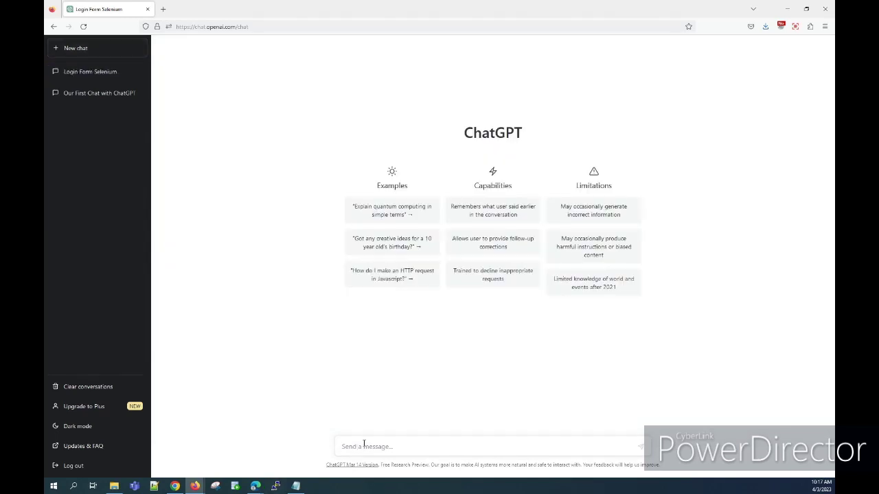
pyautogui.write('Hindi n')
pyautogui.write('e Leave application kaise')
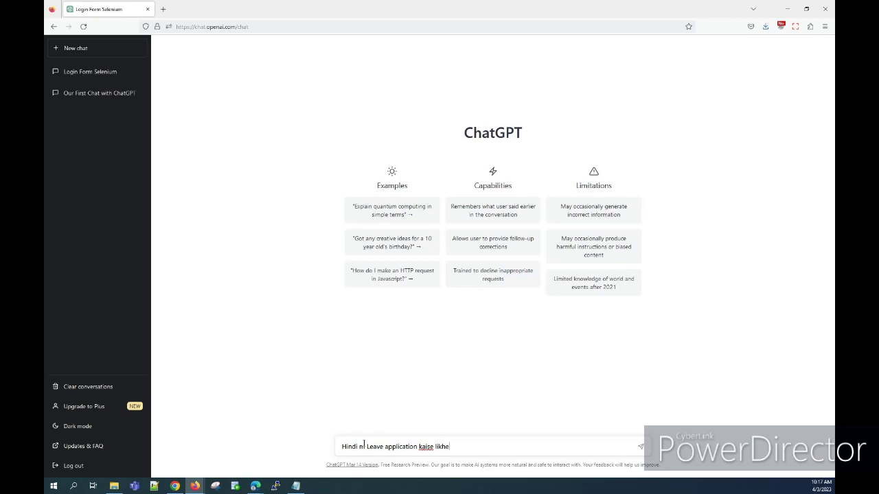
pyautogui.write('likhe?')
pyautogui.press('Return')
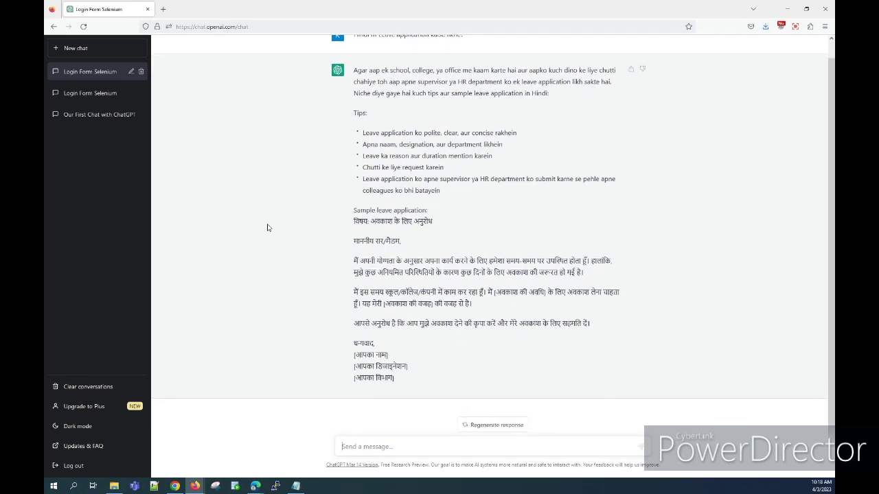
pyautogui.moveTo(354, 219); pyautogui.dragTo(401, 387)
pyautogui.click(335, 311)
# Rename the conversation with the leave application as "Leave application - Hindi"
pyautogui.click(132, 72)
pyautogui.click(131, 71)
pyautogui.click(132, 72)
pyautogui.tripleClick(110, 71)
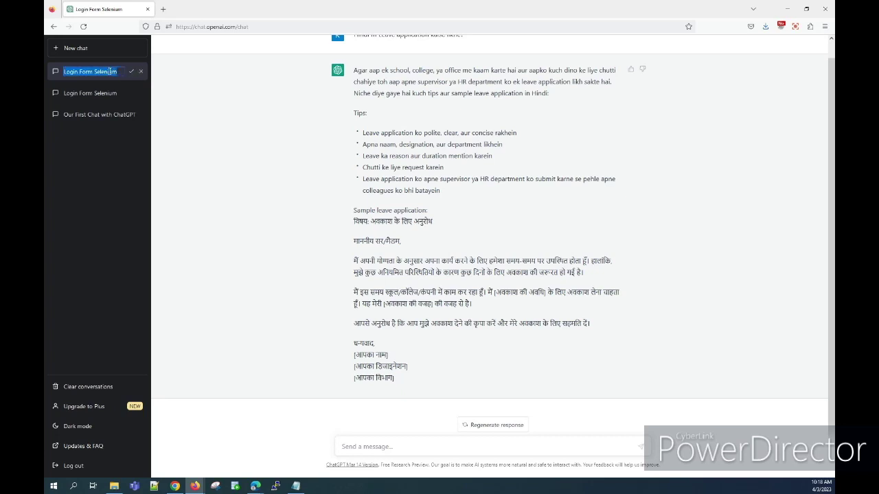
pyautogui.write('l')
pyautogui.write('eave application Hindi')
pyautogui.click(132, 71)
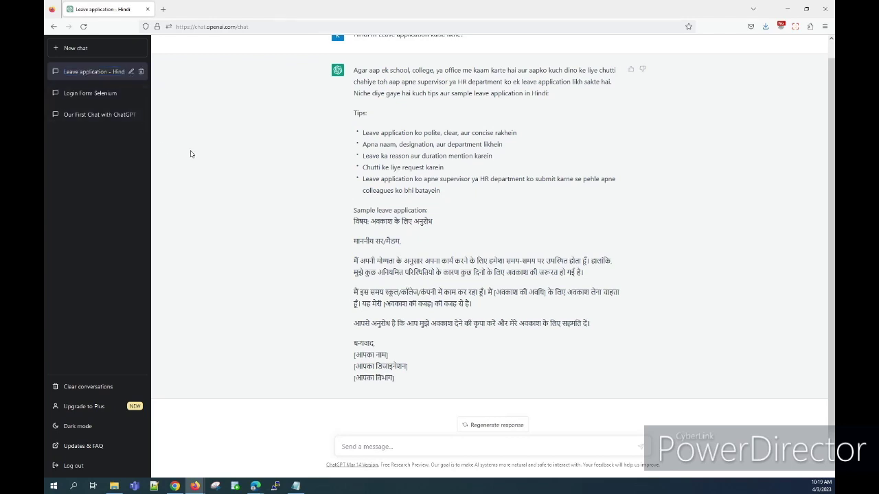
# Start a new chat and send the prompt "Romantic letter in English"
pyautogui.click(103, 48)
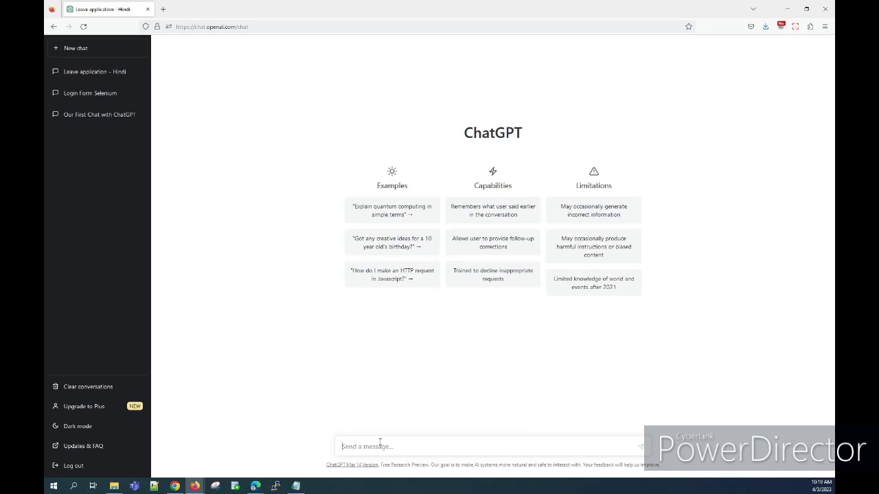
pyautogui.write('Romantic letter in English')
pyautogui.press('Return')
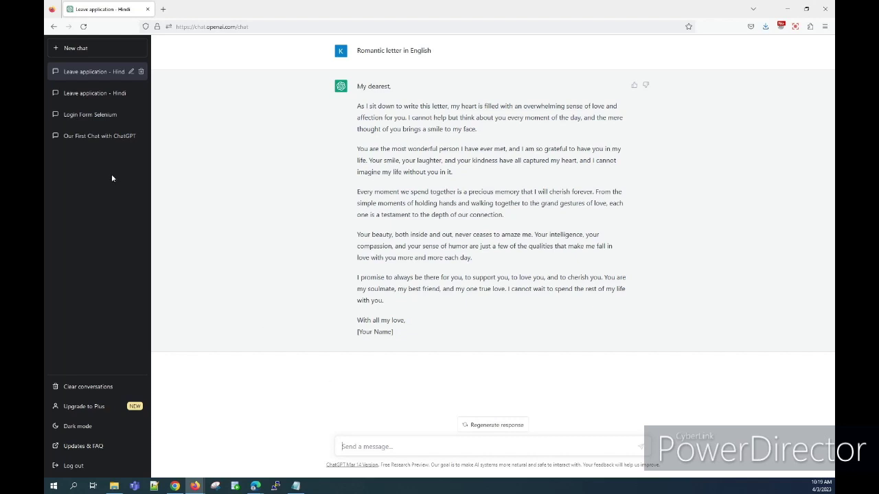
# Rename the conversation with the romantic letter as "Romantic letter - English"
pyautogui.click(131, 71)
pyautogui.tripleClick(123, 71)
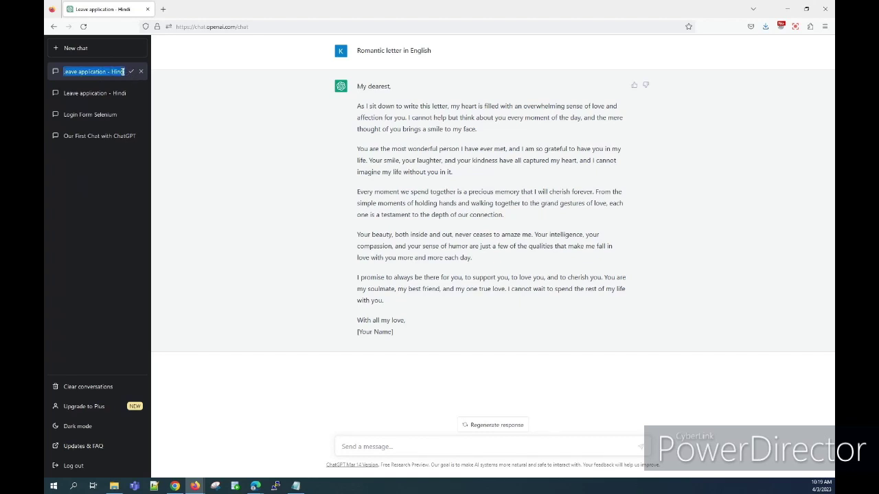
pyautogui.write('Romantic letter -')
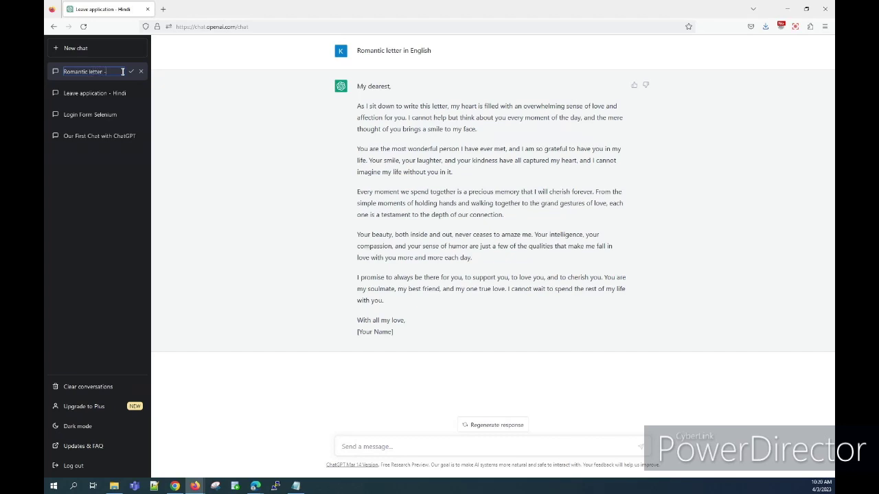
pyautogui.write('English')
pyautogui.click(131, 72)
# Regenerate the romantic letter response, stop the generation partway and dismiss the quality feedback question
pyautogui.click(467, 425)
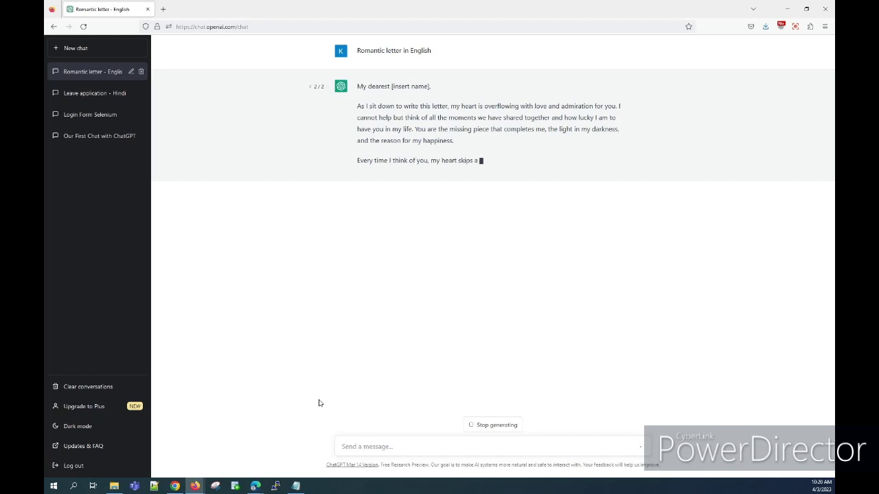
pyautogui.click(491, 425)
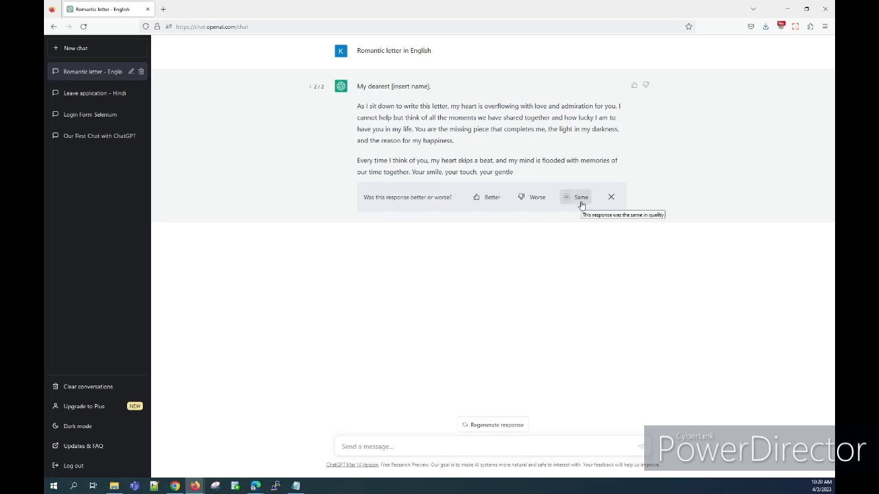
pyautogui.click(611, 197)
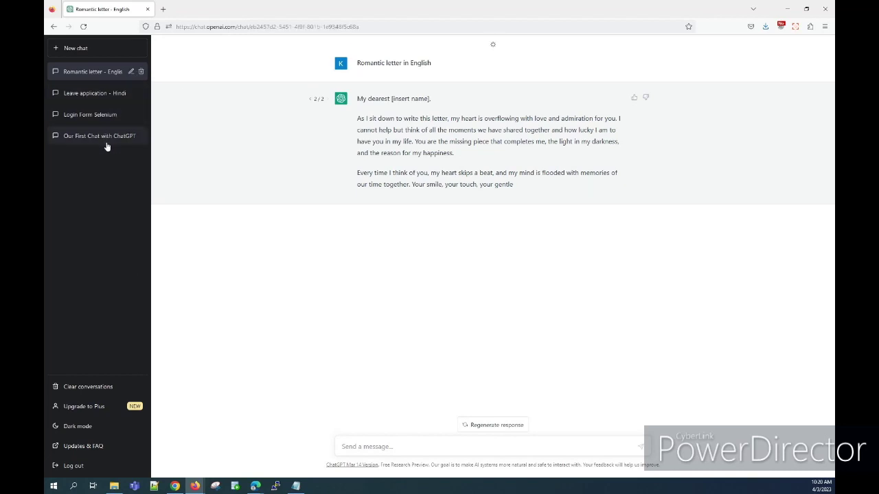
# Reopen the saved Login Form Selenium, Leave application - Hindi and Romantic letter - English conversations to view them
pyautogui.click(107, 115)
pyautogui.click(115, 94)
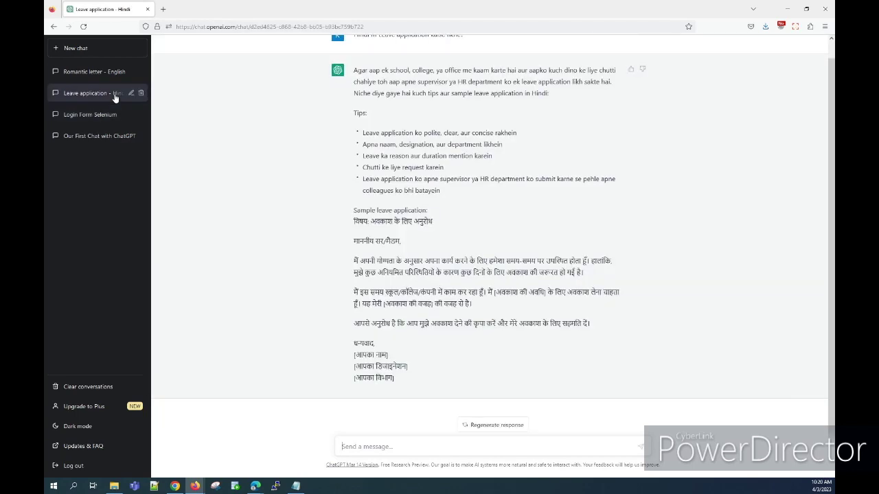
pyautogui.click(112, 73)
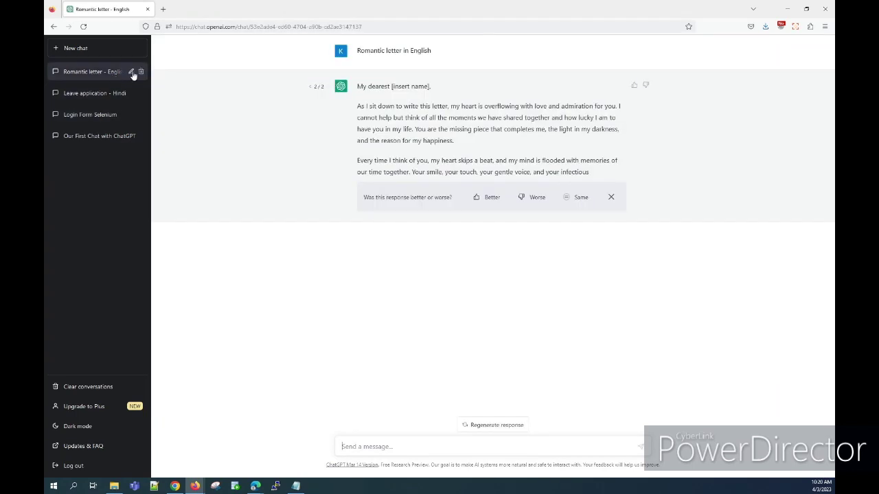
# Delete the "Romantic letter - English" and "Leave application - Hindi" conversations from the chat history
pyautogui.click(142, 73)
pyautogui.click(131, 72)
pyautogui.click(109, 77)
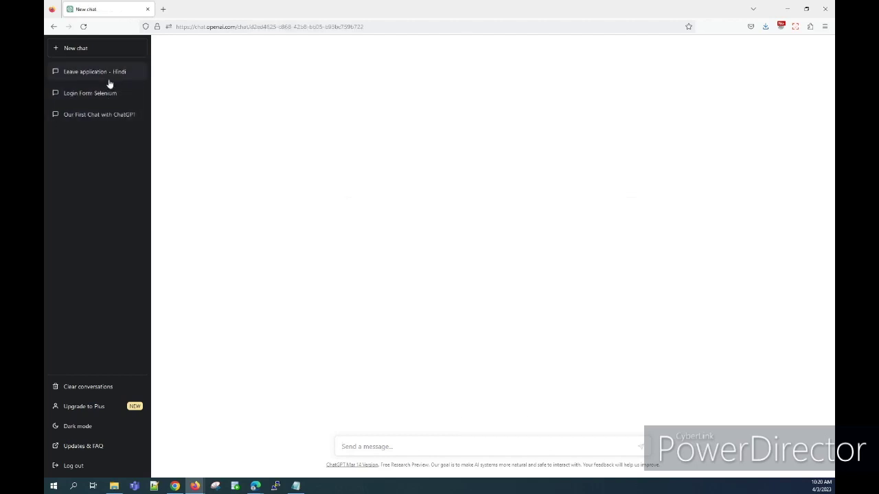
pyautogui.click(141, 71)
pyautogui.click(131, 72)
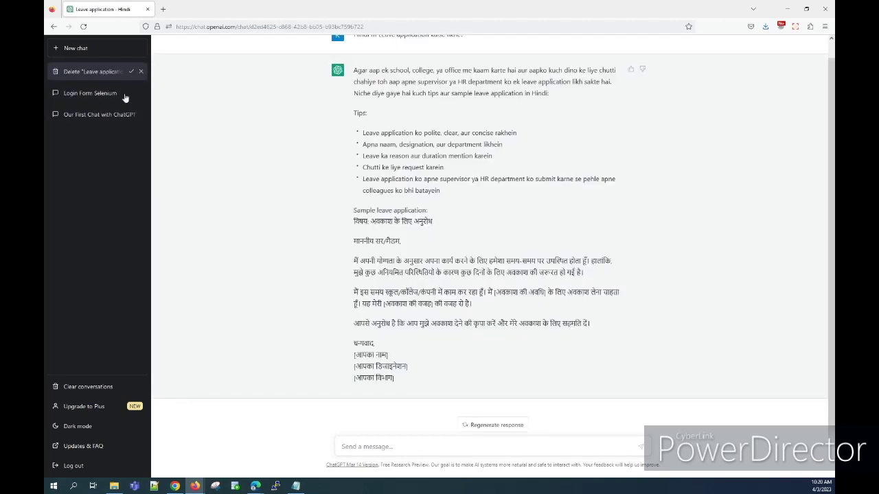
# Delete the "Login Form Selenium" and "Our First Chat with ChatGPT" conversations from the chat history
pyautogui.click(142, 78)
pyautogui.click(141, 72)
pyautogui.click(131, 72)
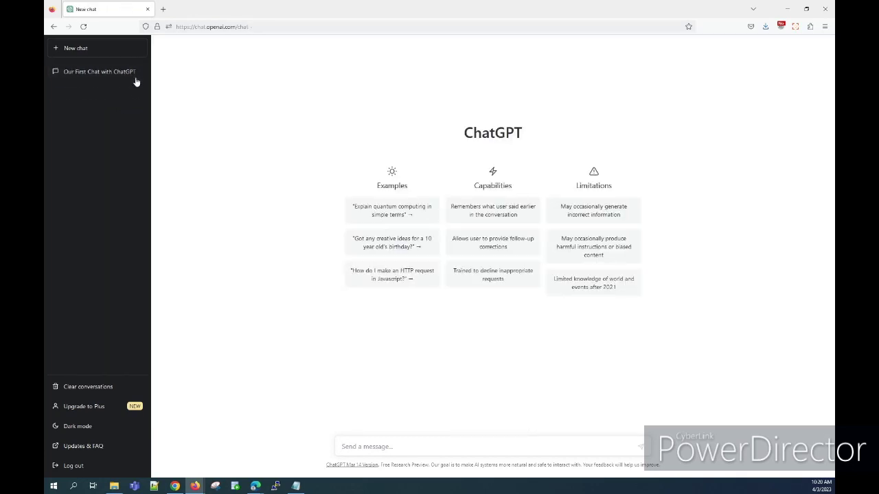
pyautogui.click(137, 77)
pyautogui.click(141, 72)
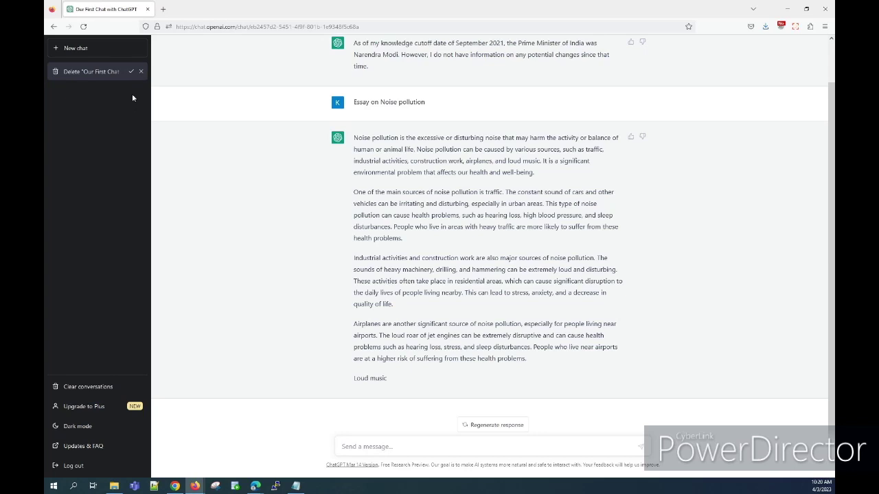
pyautogui.click(131, 72)
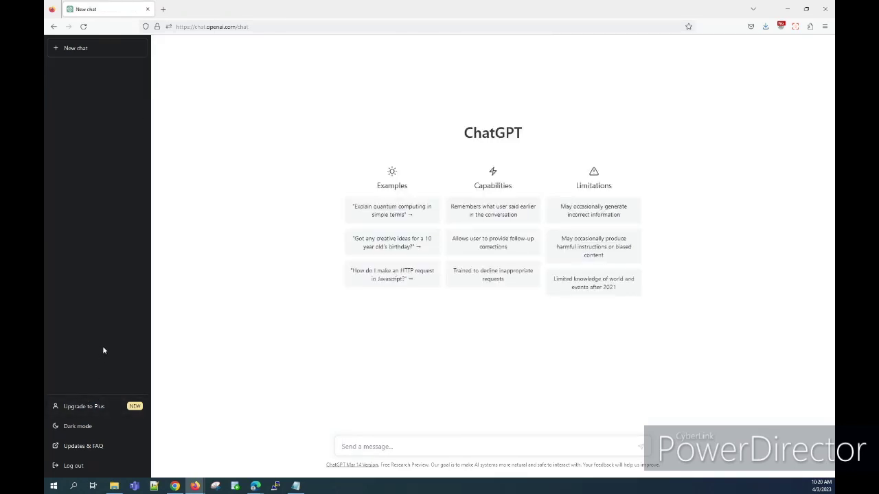
# Send the test message "fggkl" in a new chat and clear all conversations at once
pyautogui.write('fggkl')
pyautogui.press('Return')
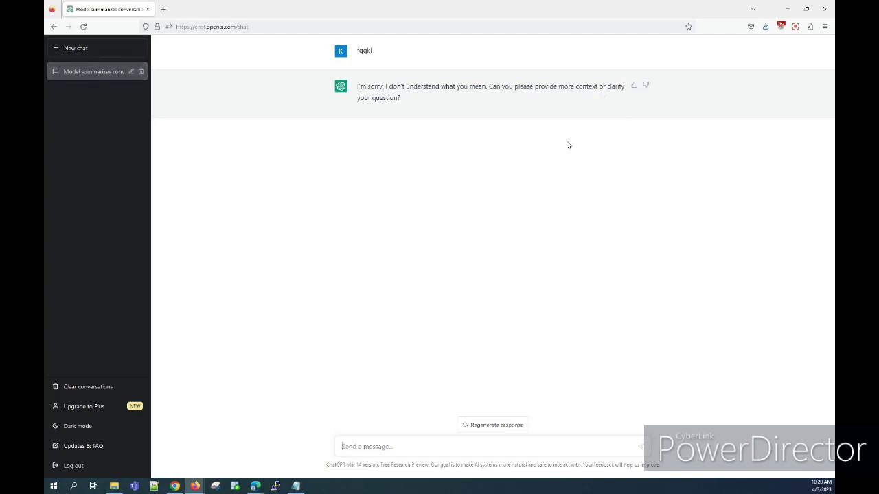
pyautogui.click(60, 388)
pyautogui.click(117, 387)
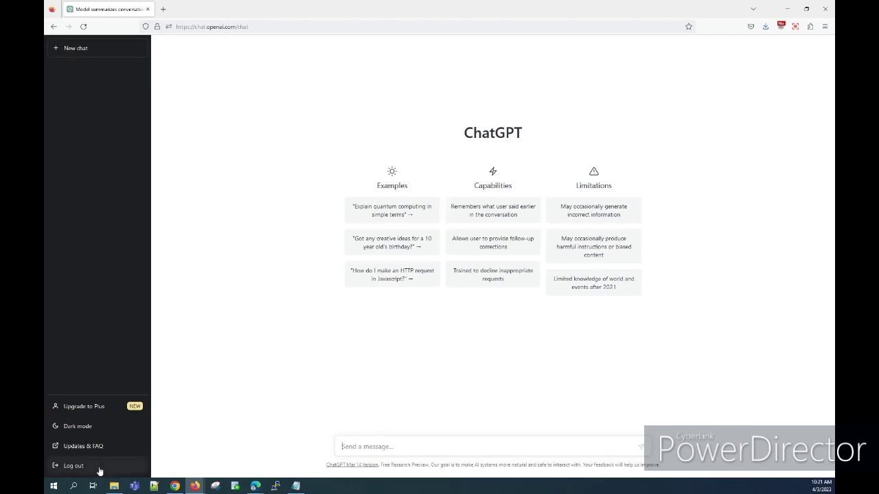
# Log out of the account and log back in with the Google account
pyautogui.click(74, 466)
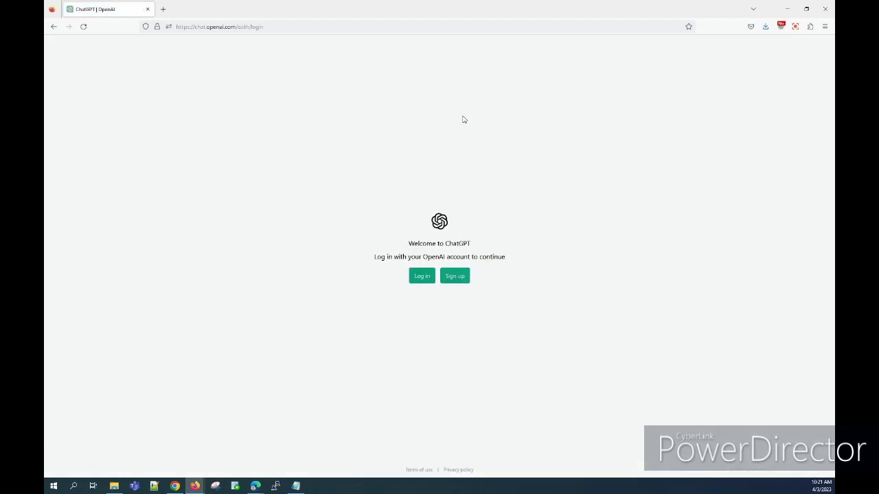
pyautogui.click(418, 278)
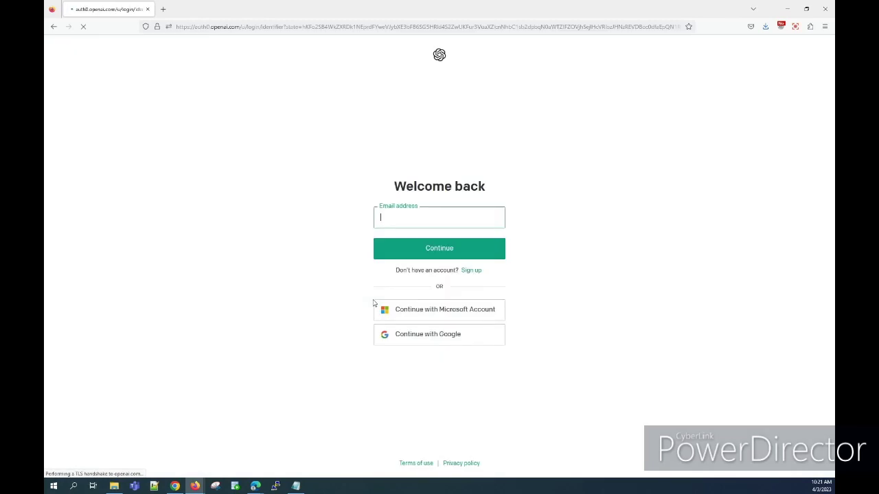
pyautogui.click(434, 336)
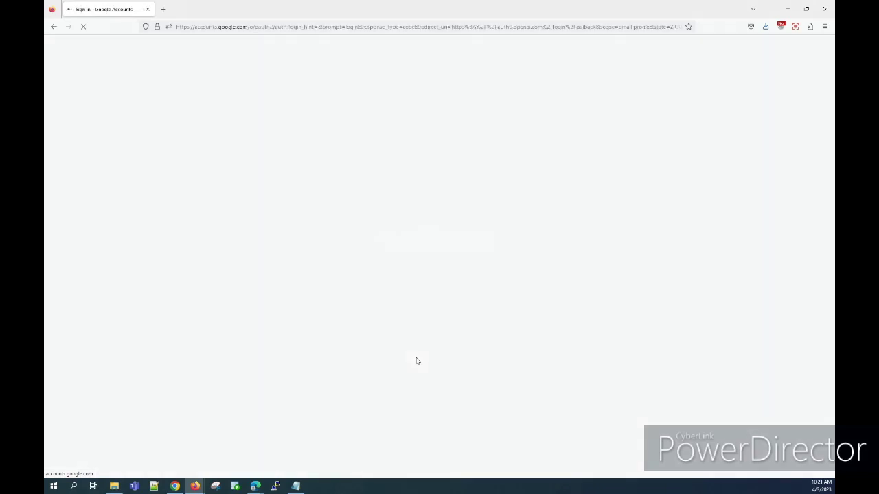
pyautogui.click(426, 238)
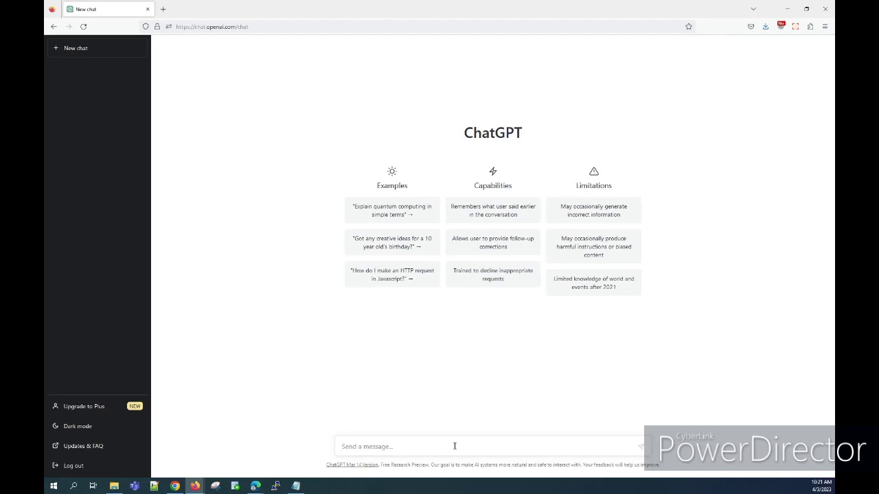
# Send a prompt asking for the code for a payment page in WebDriver using Java
pyautogui.write('co')
pyautogui.write('r payment page in websriver')
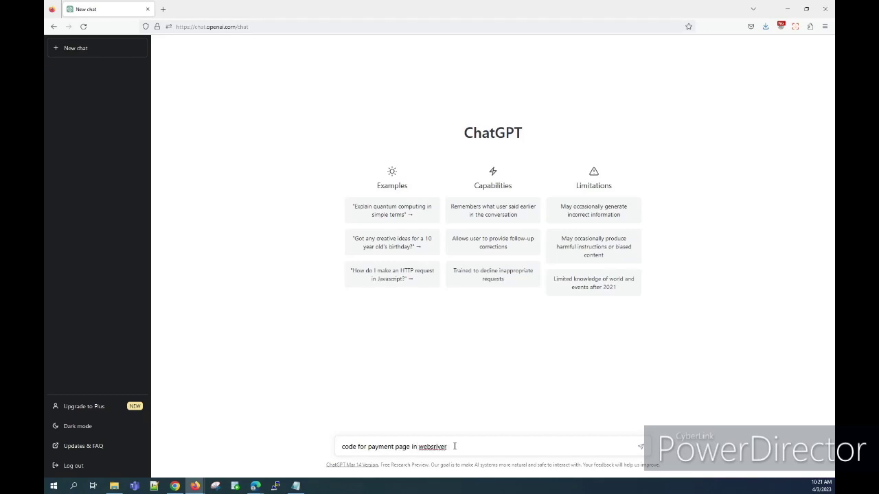
pyautogui.press('BackSpace')
pyautogui.press('BackSpace')
pyautogui.write('using')
pyautogui.press('Return')
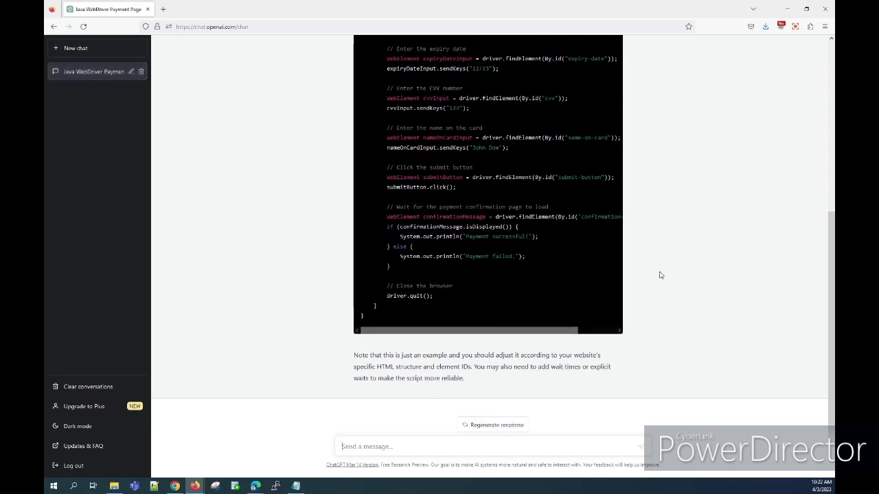
# Look through the generated Java WebDriver payment page code and its closing note
pyautogui.scroll(4, 593, 299)
pyautogui.scroll(-4, 593, 298)
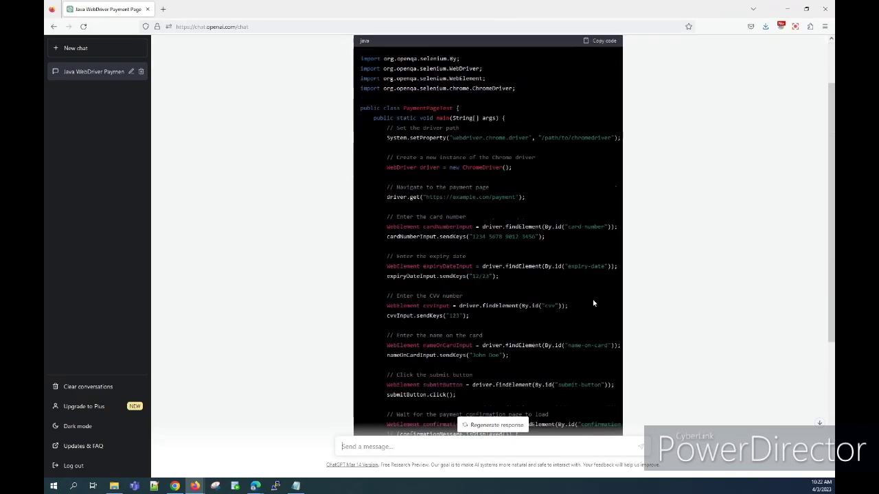
pyautogui.scroll(2, 593, 298)
pyautogui.scroll(3, 593, 299)
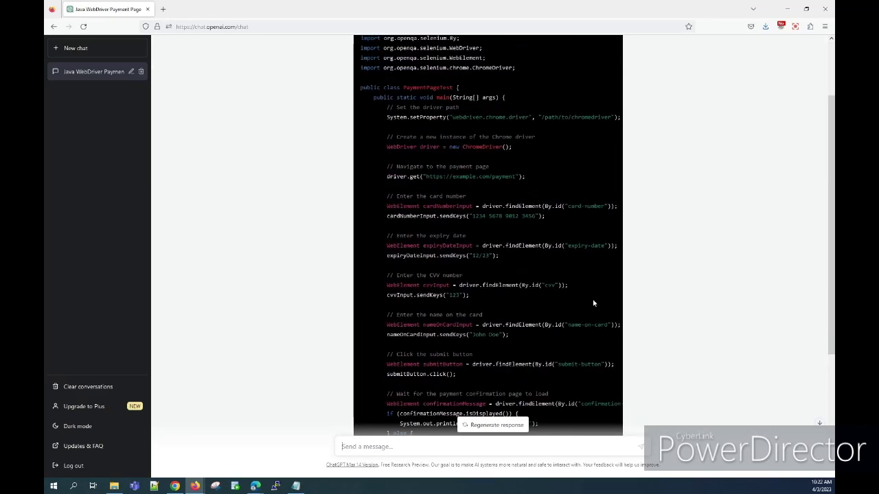
pyautogui.scroll(-5, 592, 298)
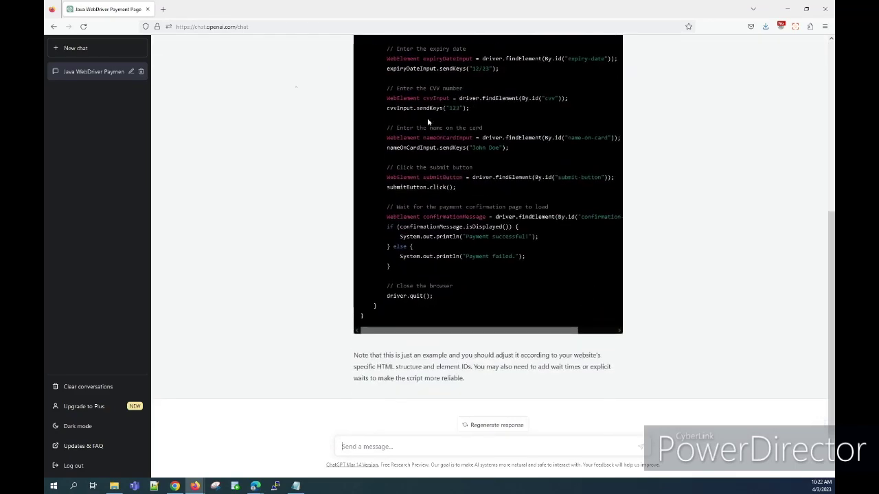
# Start a new chat and send the prompt "learning for DevOps"
pyautogui.click(94, 49)
pyautogui.write('learning for DevOps')
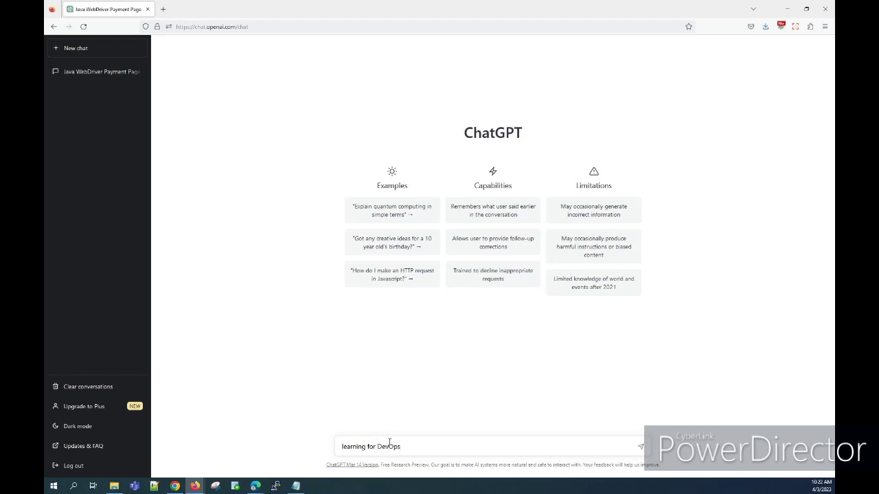
pyautogui.press('Return')
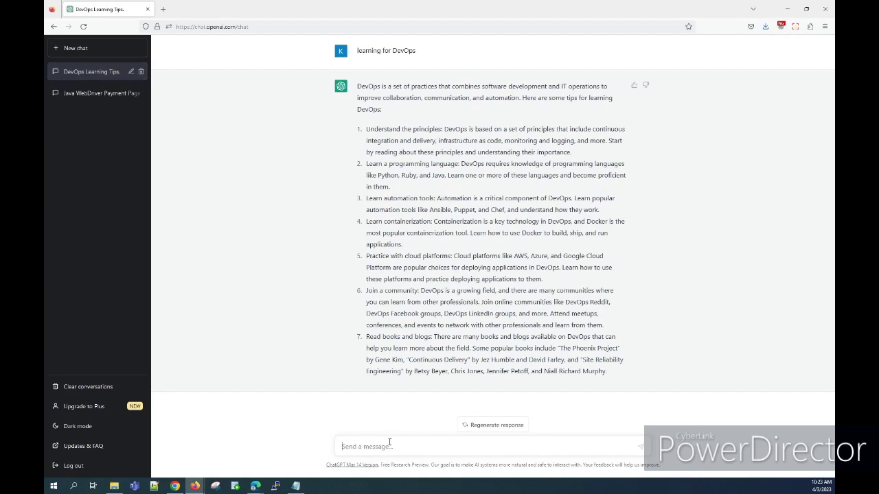
# Log out again and sign back in through Google to return to the saved chats
pyautogui.click(73, 467)
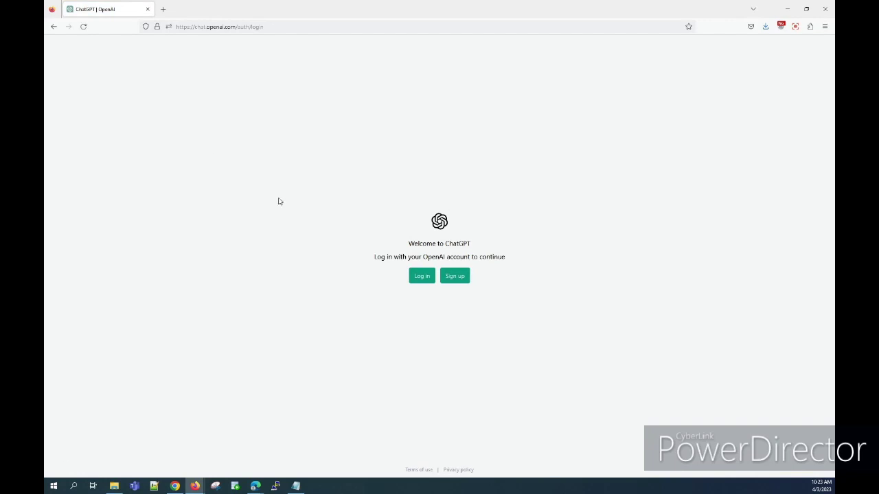
pyautogui.click(420, 280)
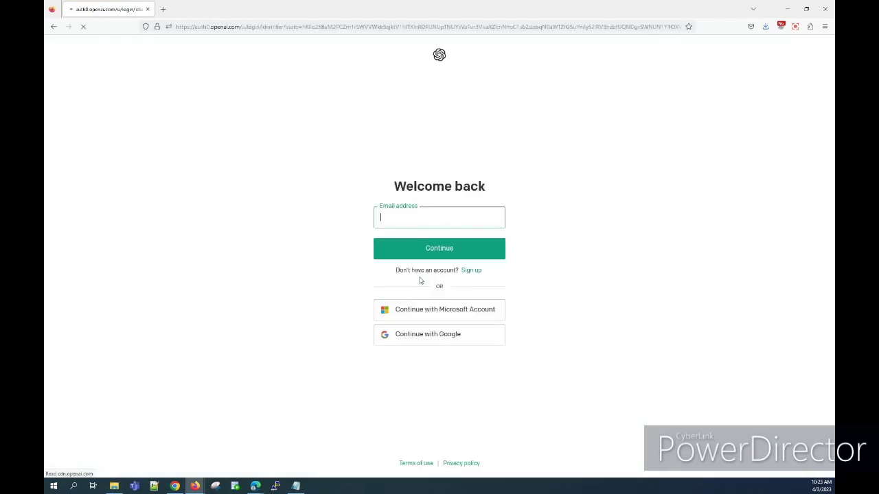
pyautogui.click(425, 339)
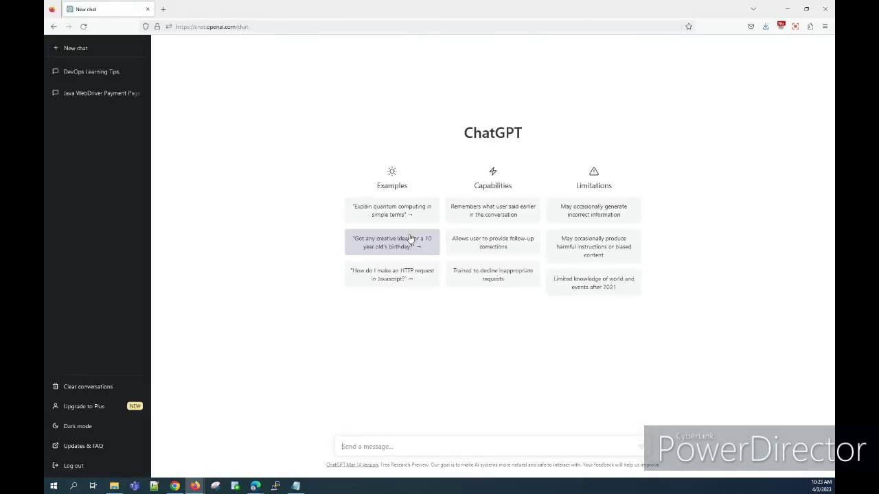
# View the saved Java WebDriver Payment Page and DevOps Learning Tips conversations, and log out of the account
pyautogui.click(89, 94)
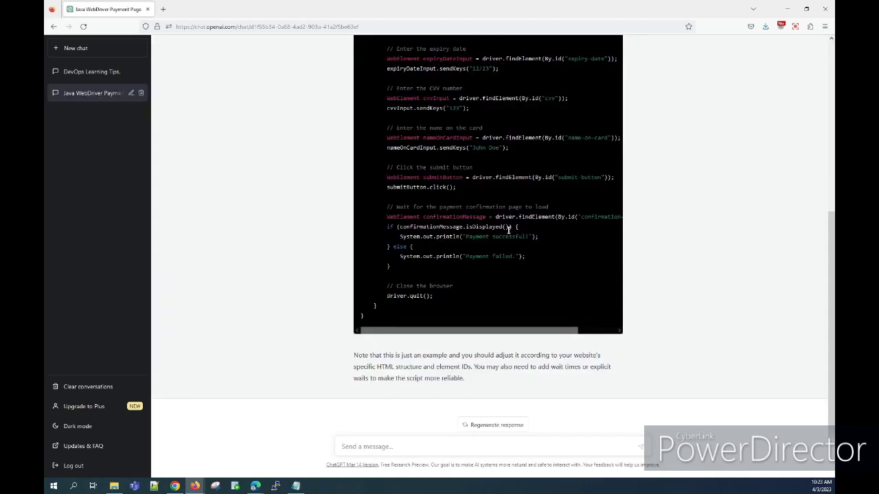
pyautogui.click(86, 73)
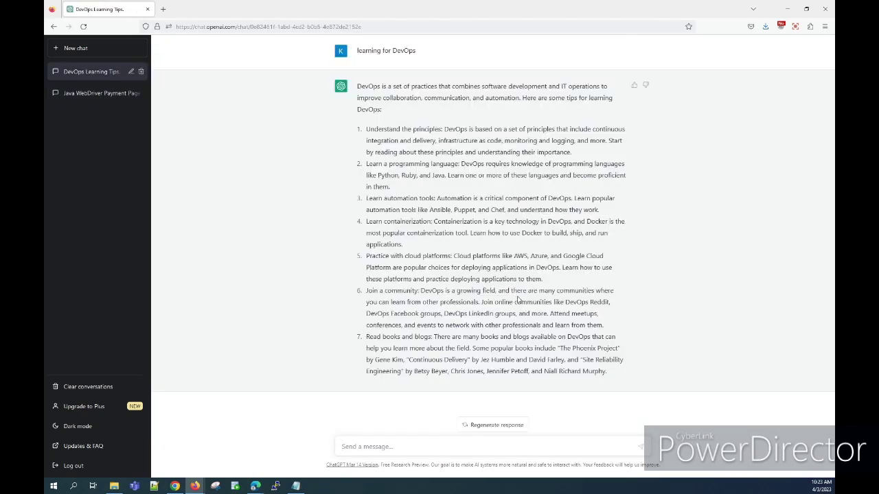
pyautogui.click(61, 472)
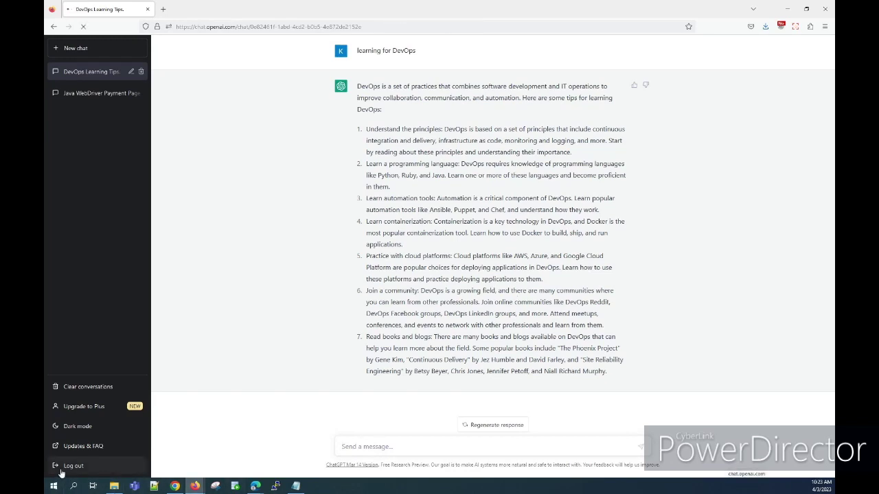